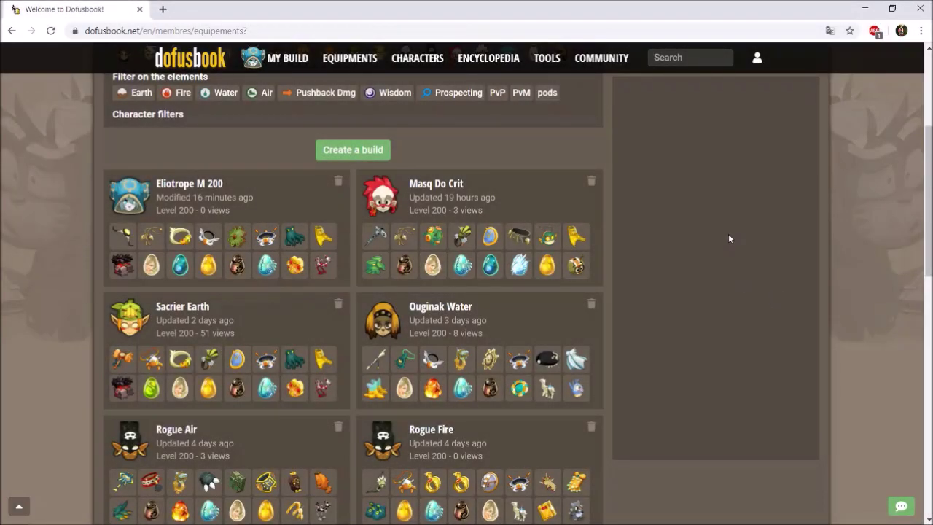
- Browse the Dofusbook page before starting a new build
scroll(681, 273, "up", 2)
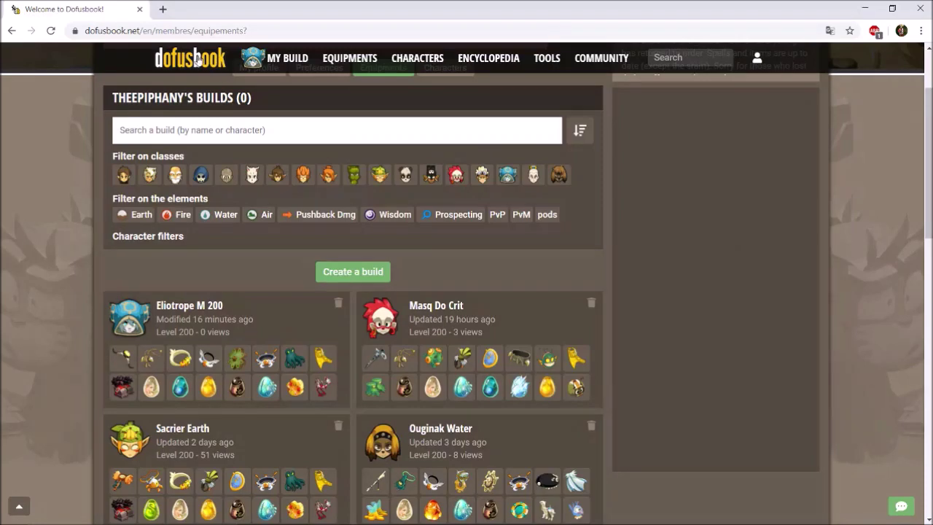
scroll(663, 282, "up", 2)
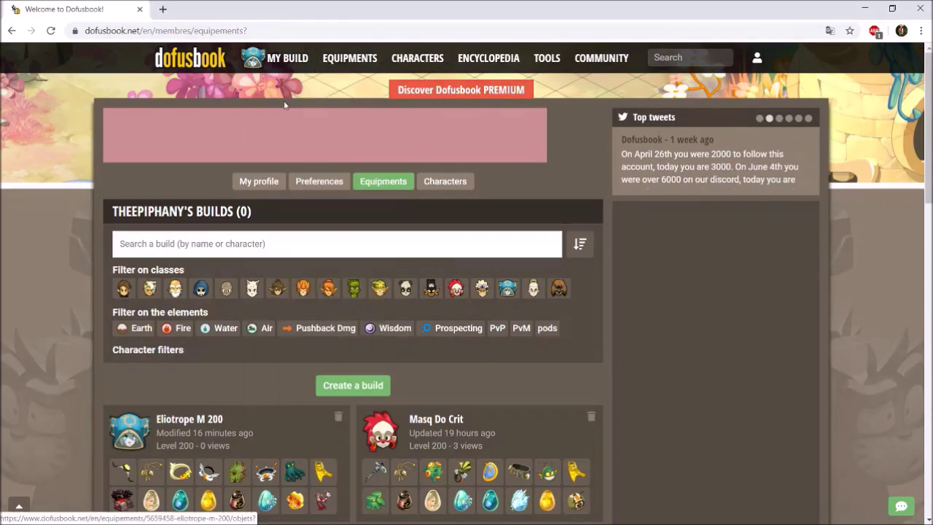
mouse_move(363, 70)
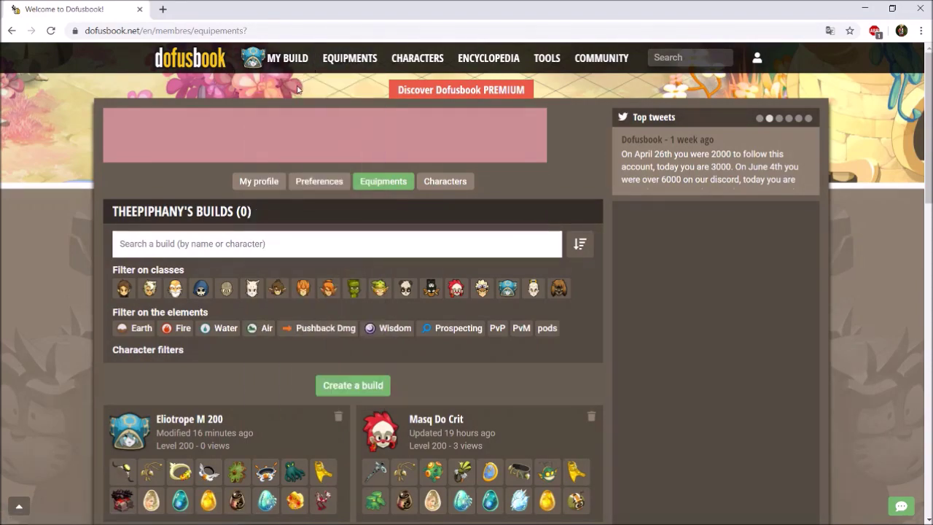
scroll(332, 266, "down", 14)
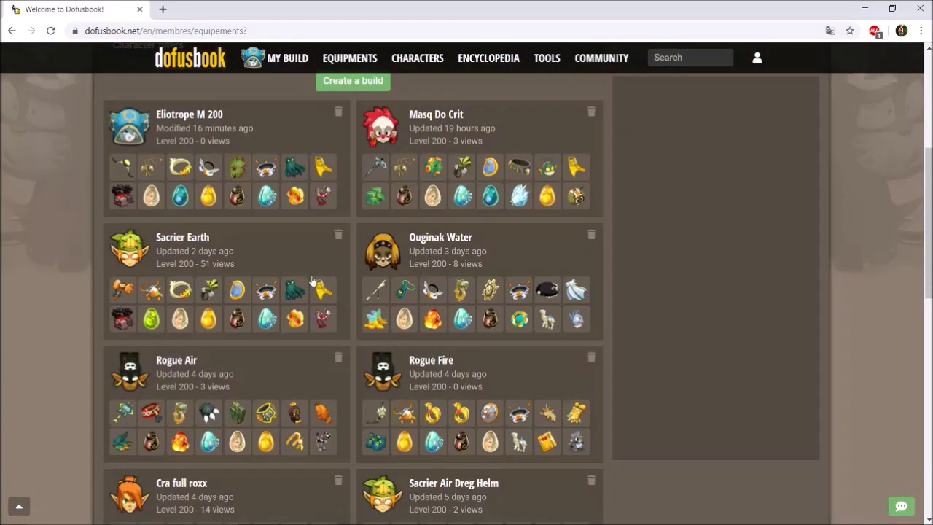
scroll(333, 292, "up", 12)
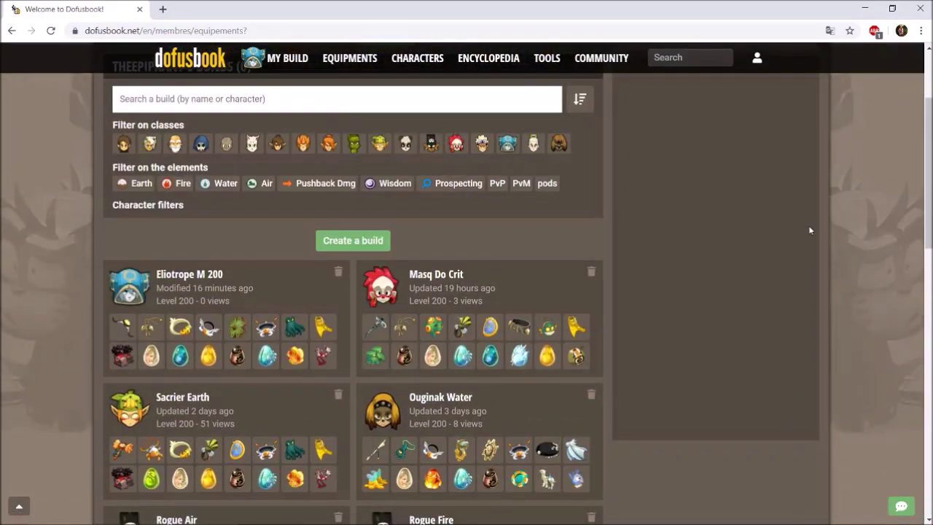
scroll(698, 238, "down", 4)
scroll(690, 243, "down", 6)
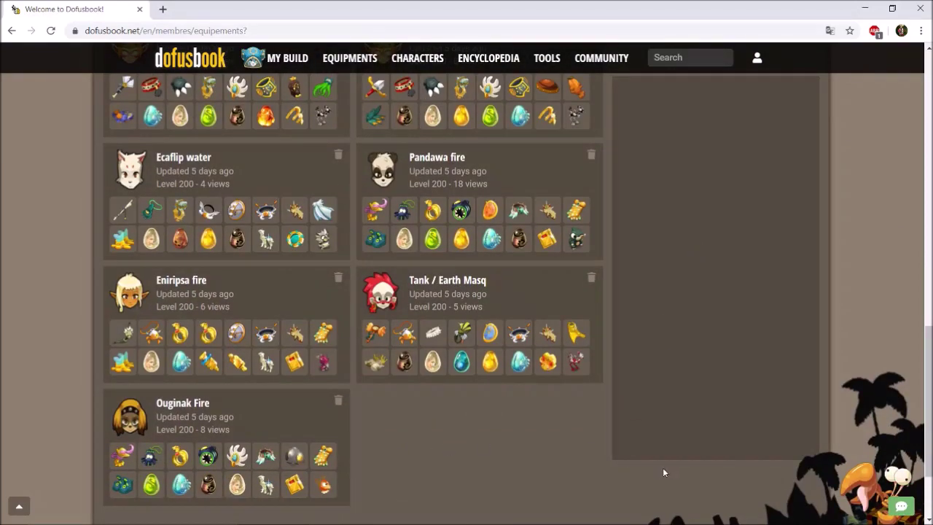
scroll(669, 437, "up", 4)
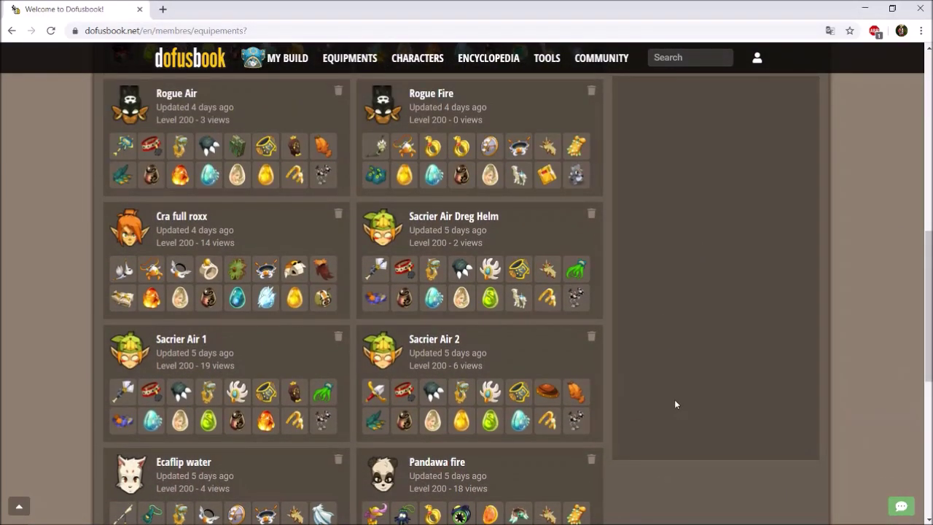
scroll(677, 397, "up", 2)
scroll(682, 395, "up", 4)
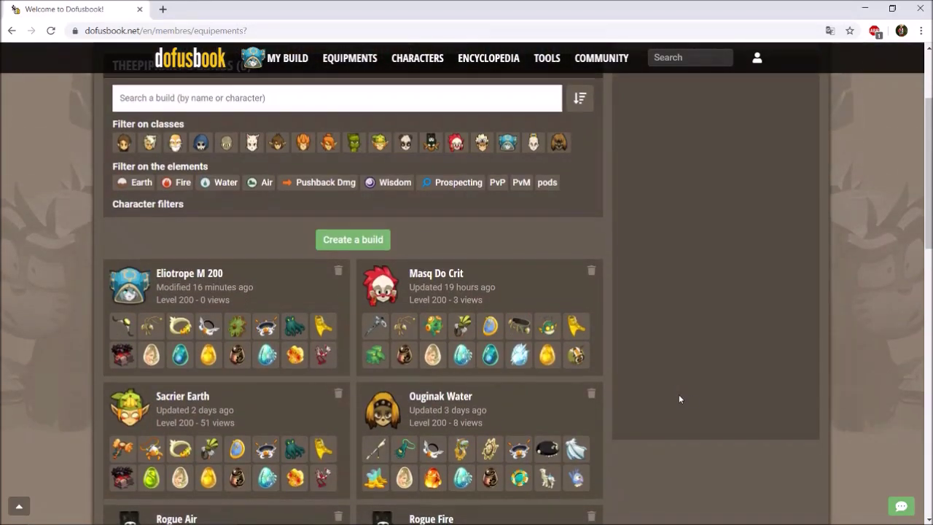
scroll(670, 392, "down", 3)
scroll(649, 380, "up", 5)
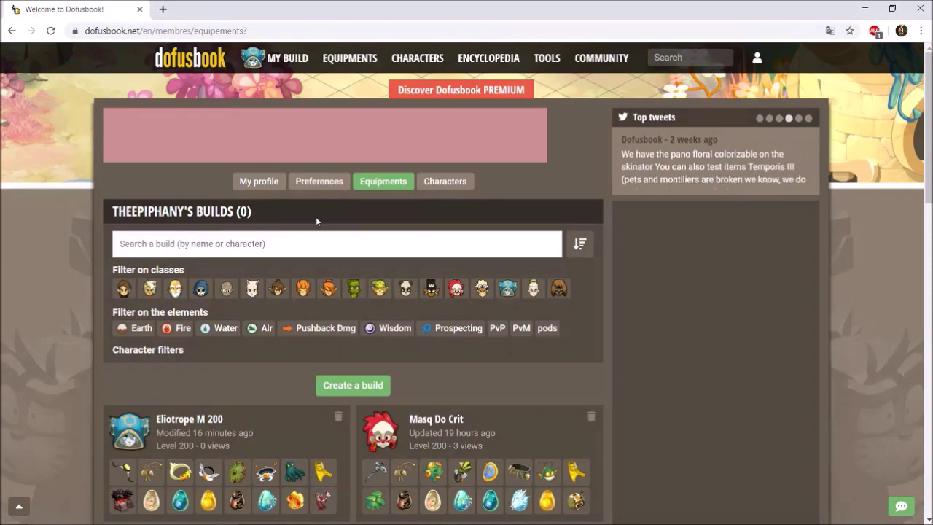
scroll(631, 343, "down", 2)
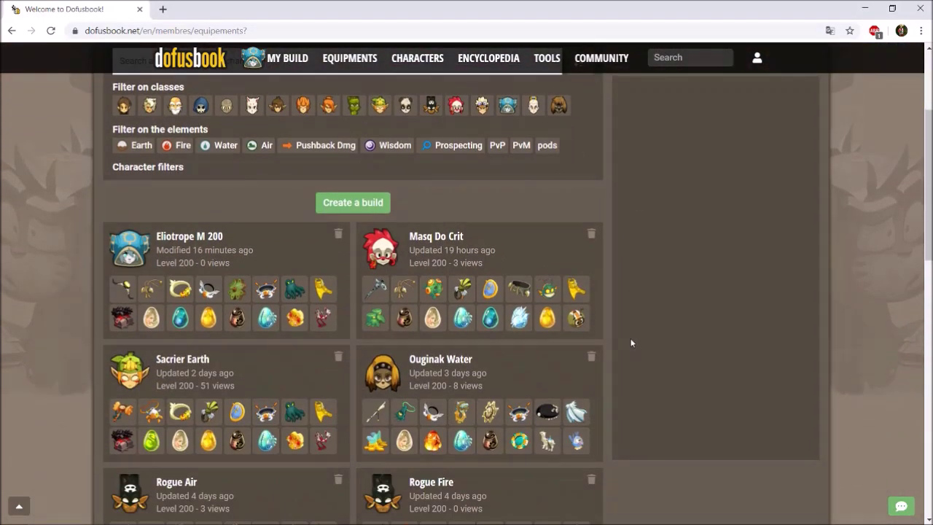
scroll(631, 342, "down", 1)
scroll(631, 342, "down", 3)
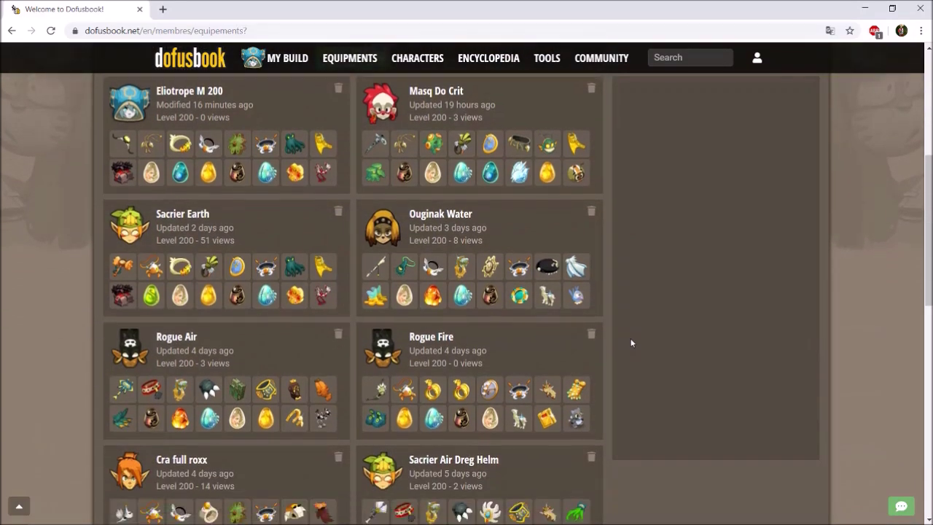
scroll(648, 368, "up", 3)
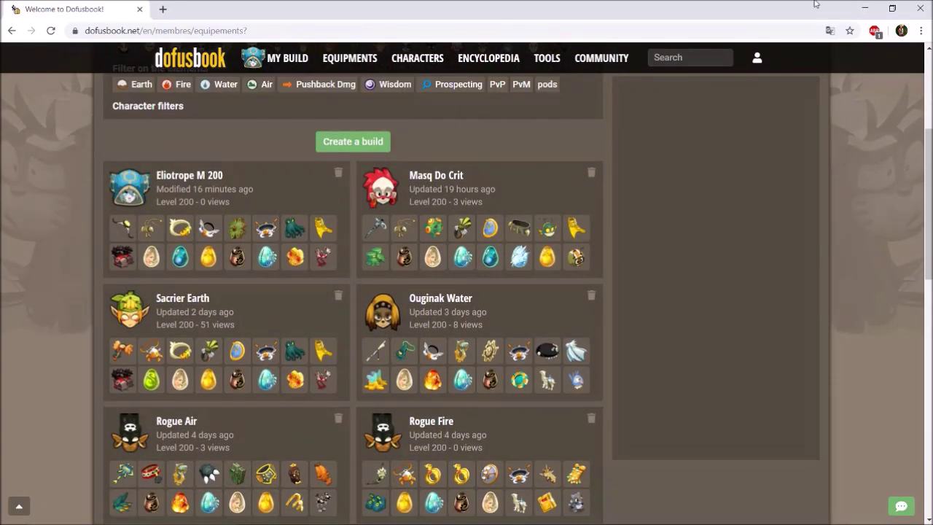
scroll(485, 320, "up", 3)
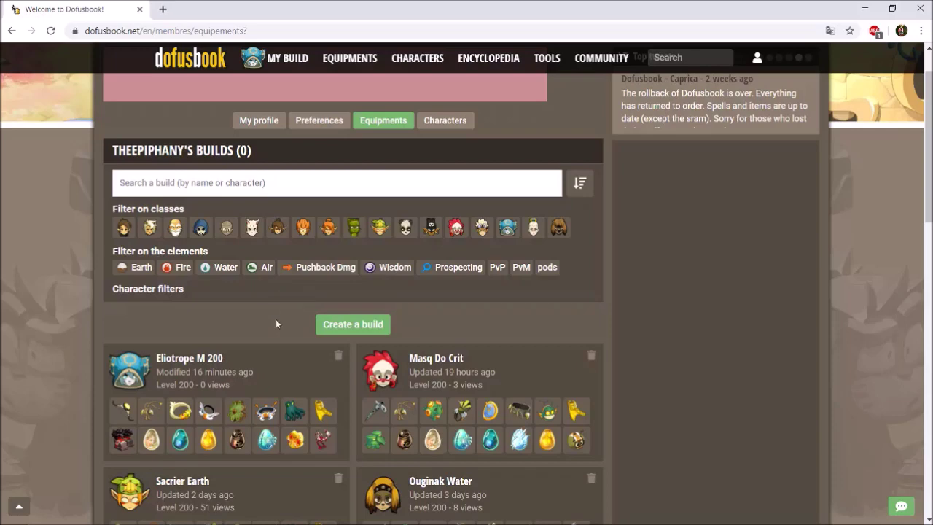
- Create and save an Ouginak build, Ouginak M 200, at level 200
left_click(354, 329)
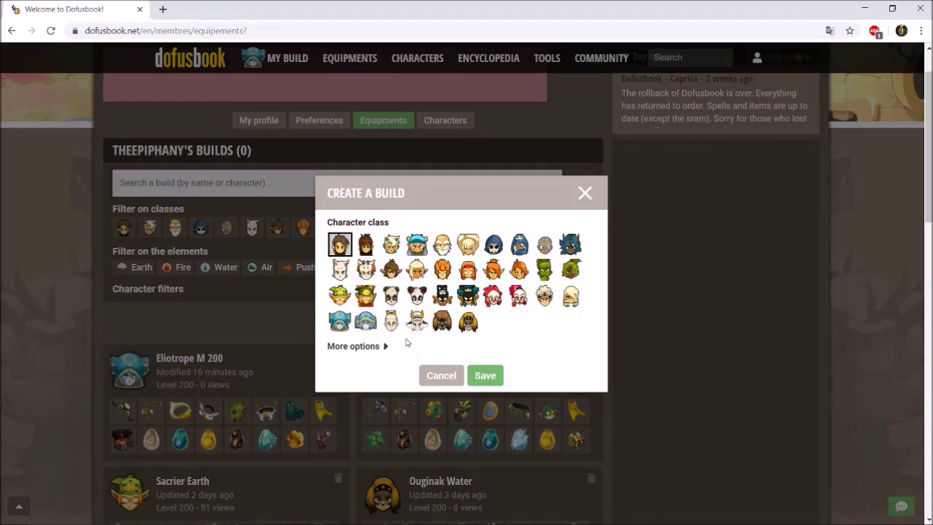
left_click(442, 328)
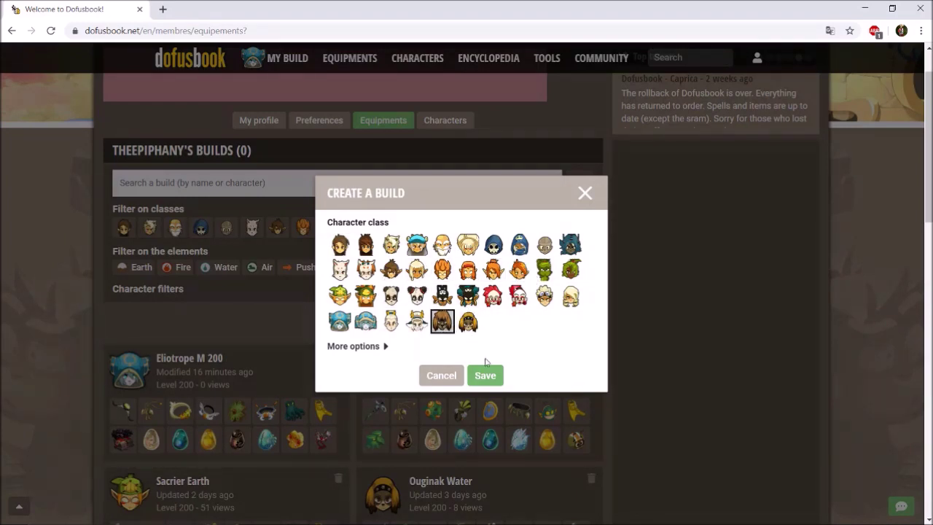
left_click(384, 347)
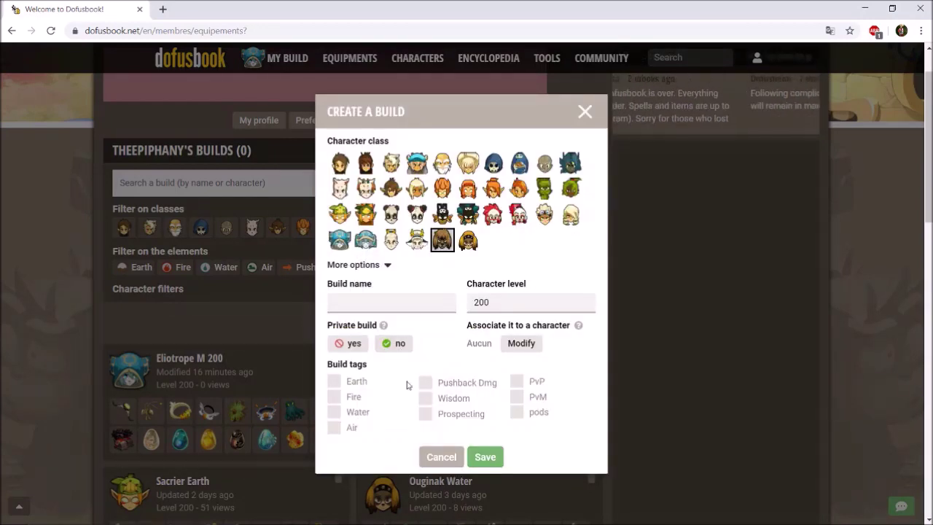
left_click(388, 267)
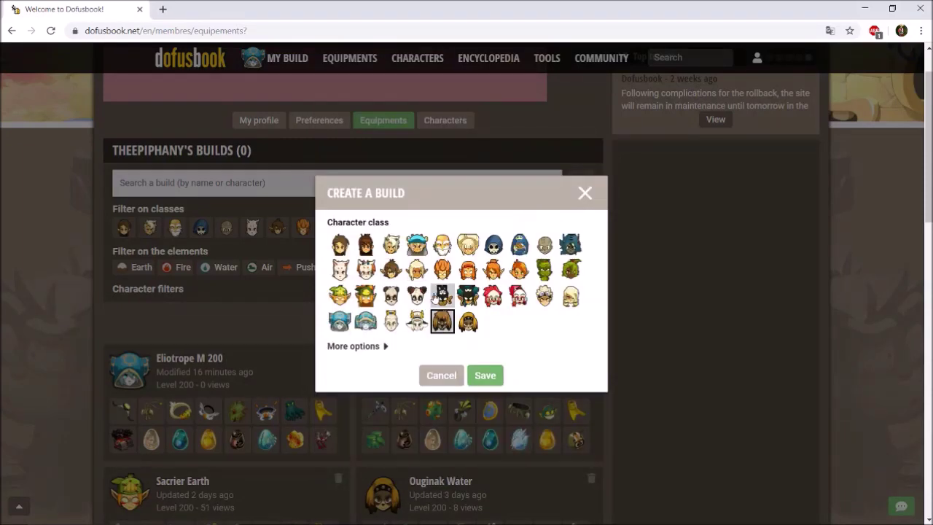
left_click(484, 376)
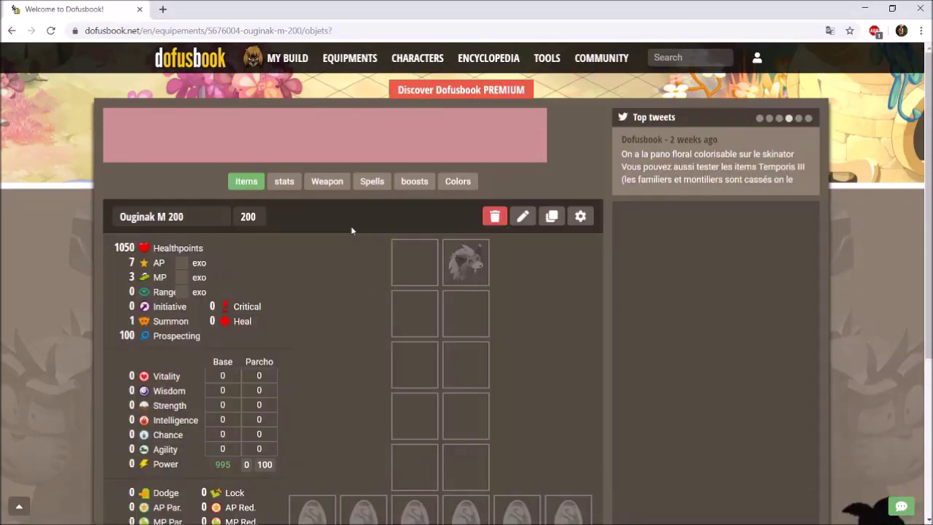
scroll(427, 240, "down", 2)
scroll(447, 317, "up", 1)
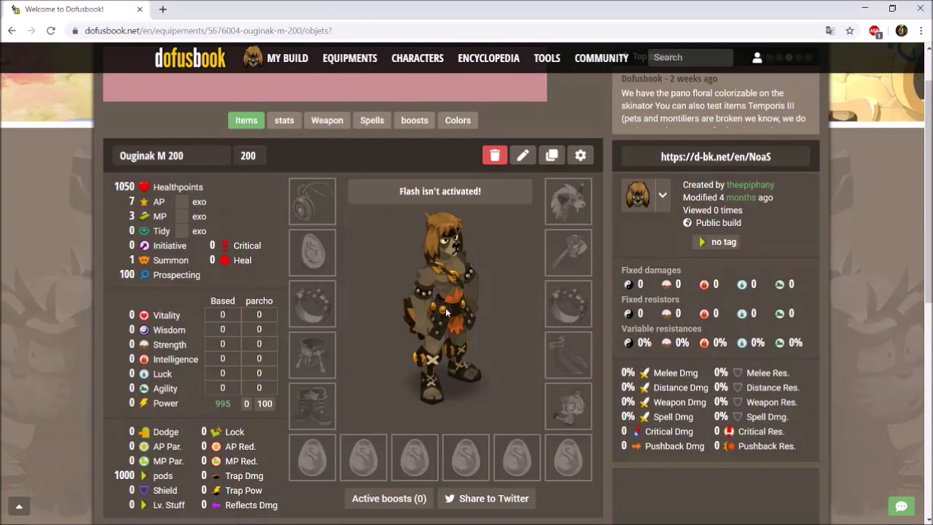
scroll(432, 325, "up", 1)
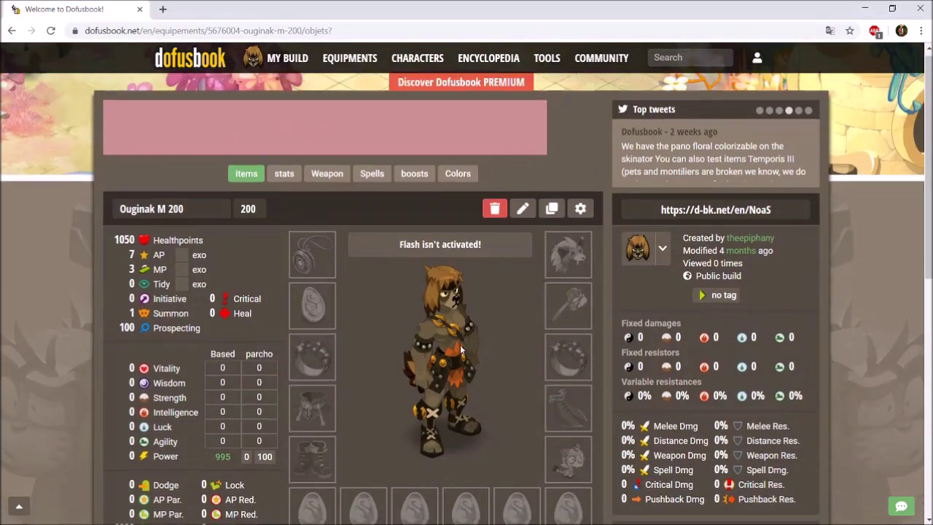
scroll(461, 348, "down", 4)
scroll(461, 349, "up", 3)
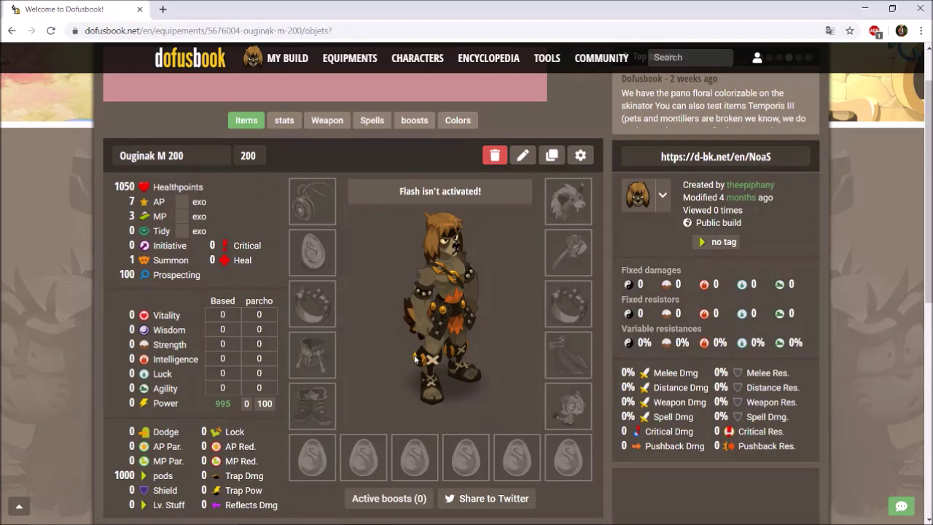
left_click(831, 32)
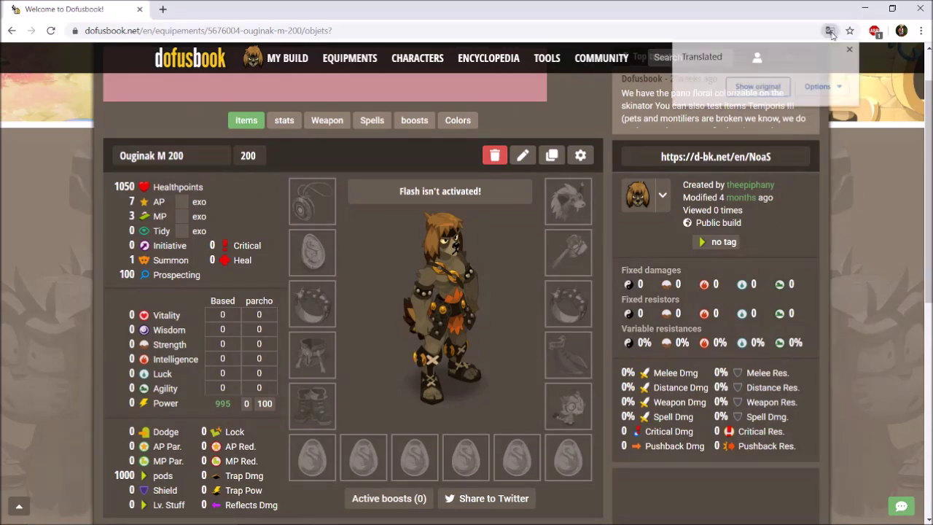
left_click(861, 191)
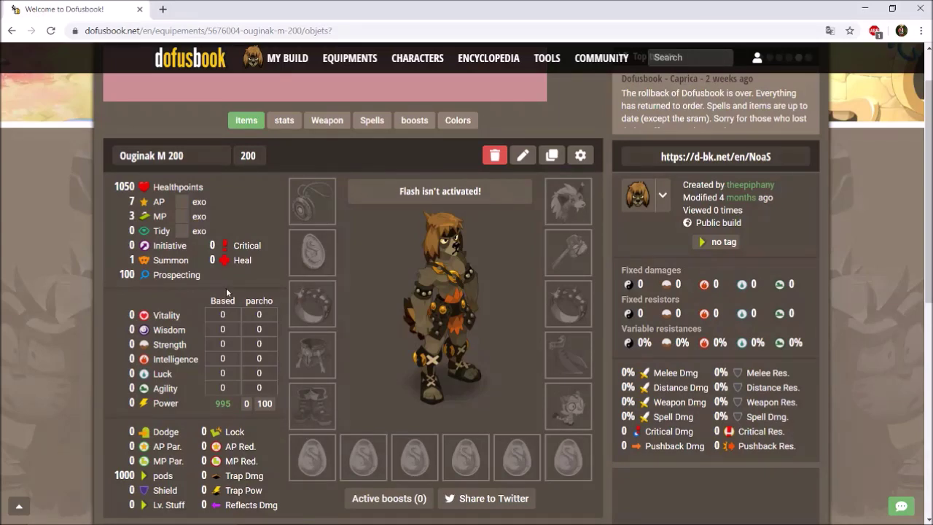
- Highlight the Tidy characteristic in the build's stats list
scroll(214, 315, "down", 1)
scroll(227, 357, "up", 2)
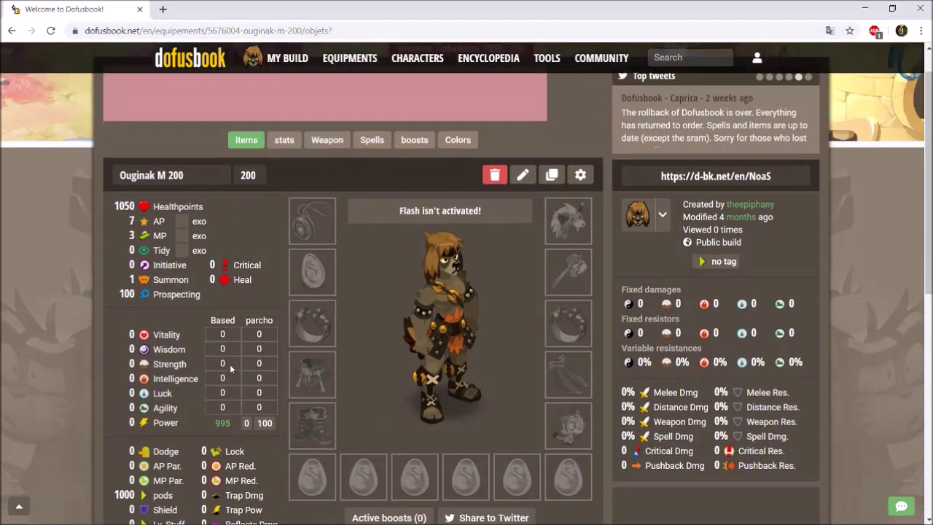
scroll(231, 369, "down", 1)
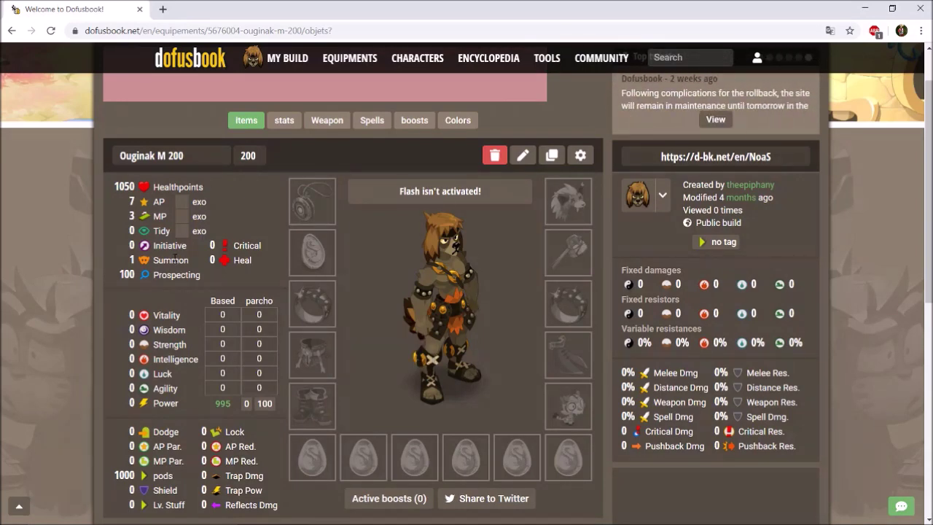
double_click(162, 231)
left_click(183, 233)
- Highlight Luck, then open the level 1–200 hat search from the hat slot
scroll(223, 217, "down", 1)
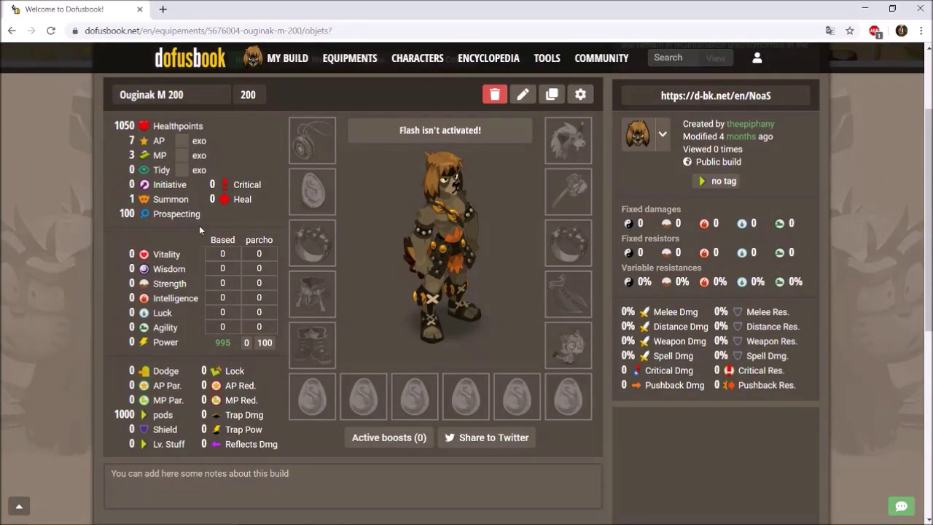
scroll(185, 265, "down", 1)
double_click(174, 252)
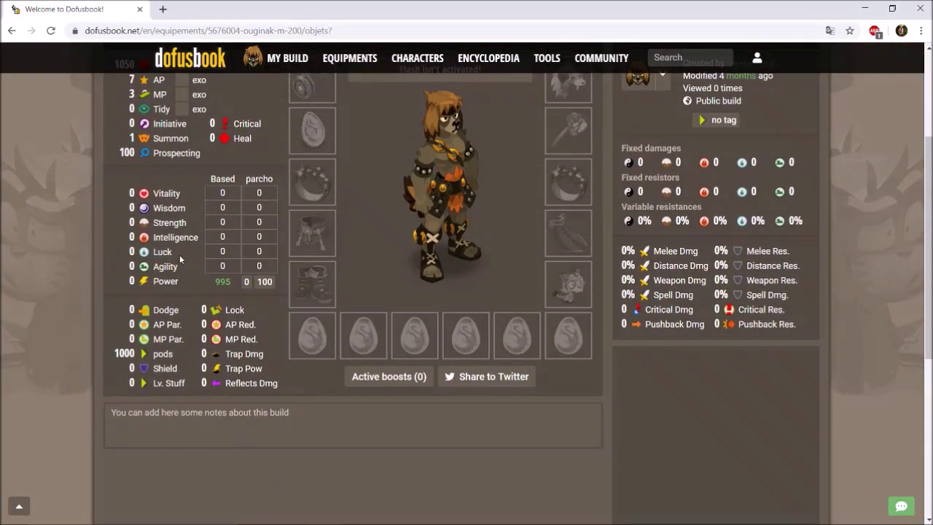
scroll(180, 255, "up", 1)
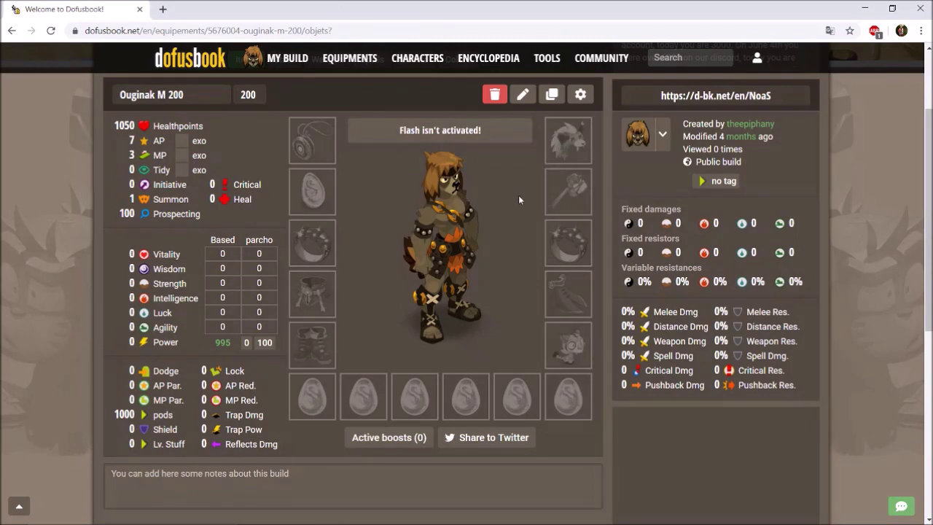
left_click(542, 141)
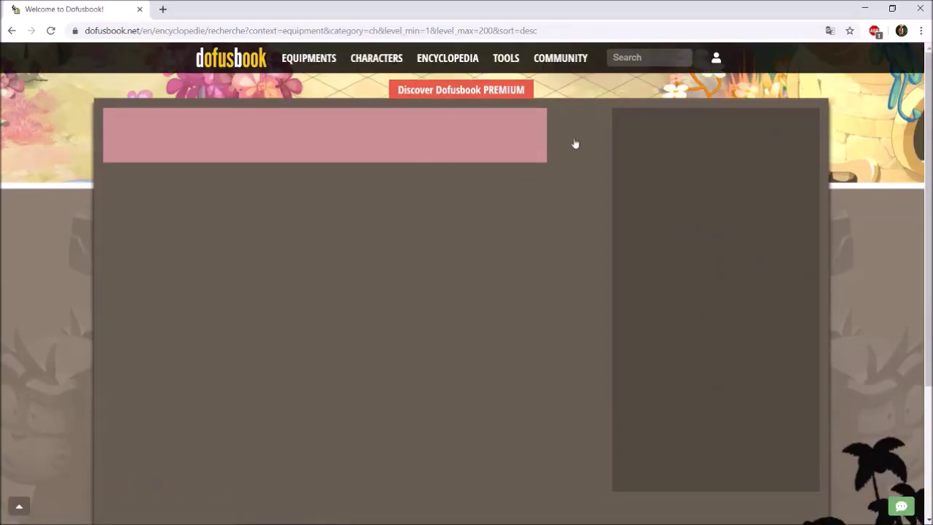
- Scroll through the level-200 hat results from Age-Old Helmet to Cyclopic Helmet
scroll(422, 157, "down", 2)
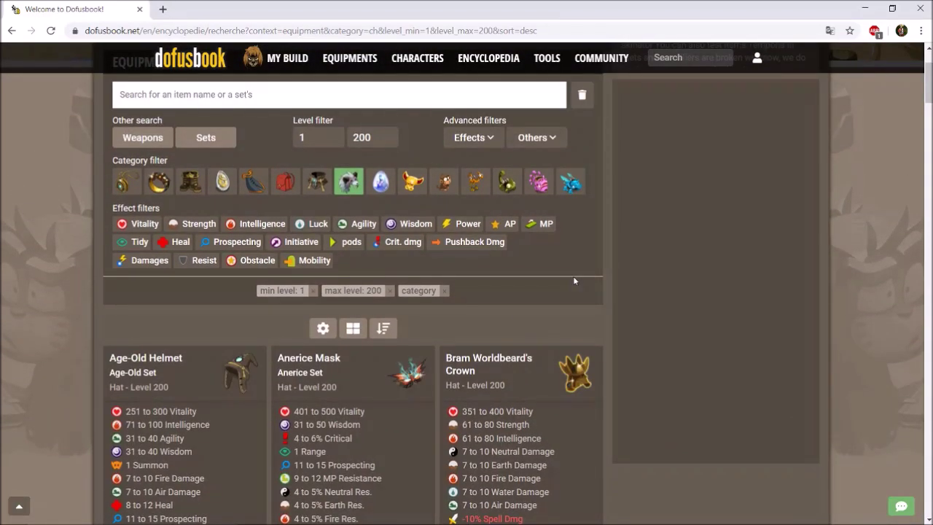
scroll(572, 300, "down", 2)
scroll(573, 299, "down", 2)
scroll(571, 295, "up", 4)
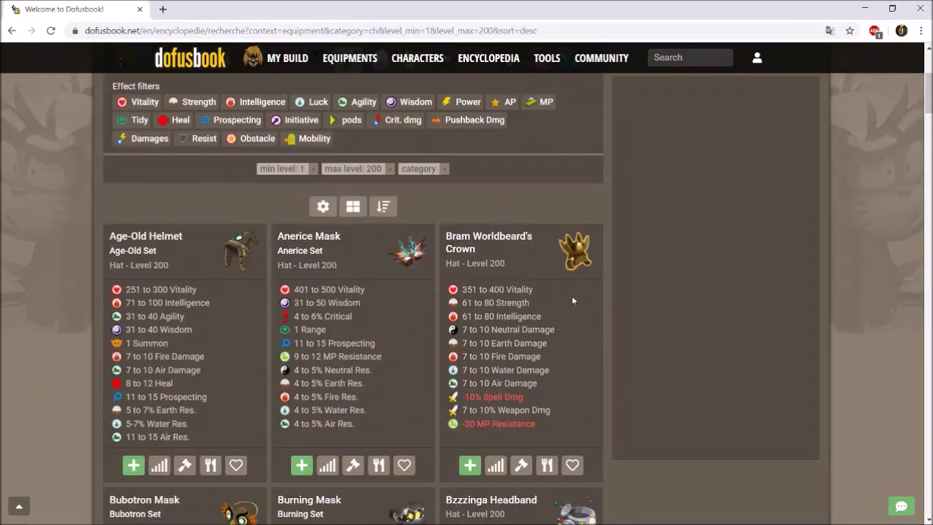
scroll(523, 277, "down", 1)
scroll(327, 326, "down", 5)
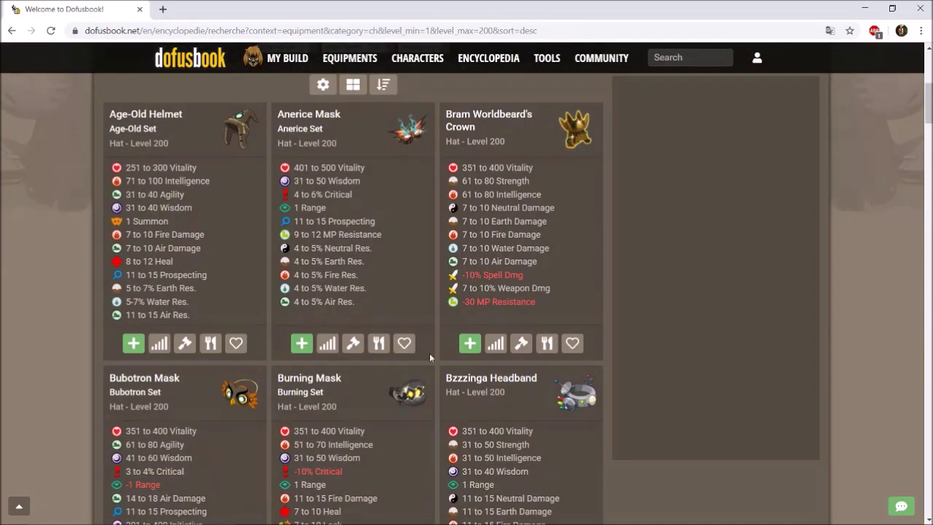
scroll(444, 282, "down", 6)
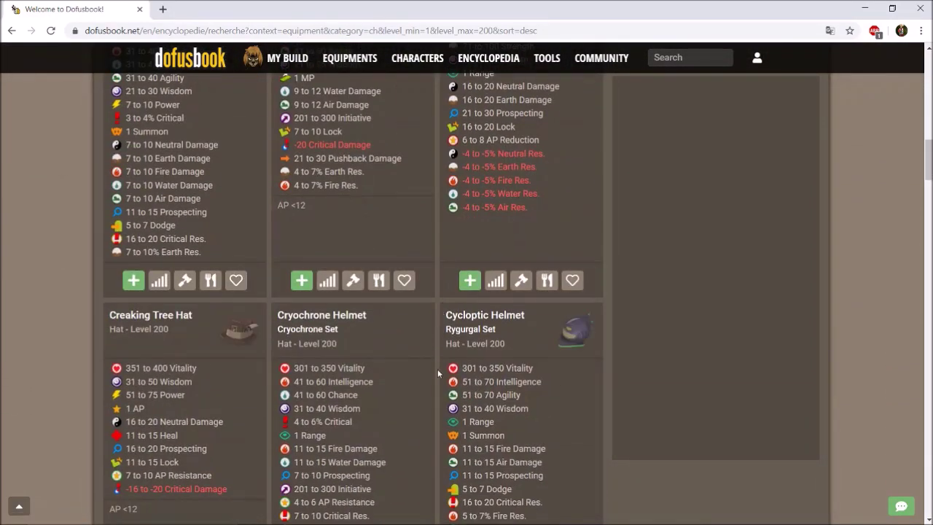
scroll(443, 377, "up", 4)
- Switch the hat results layout to quick view
scroll(443, 379, "up", 7)
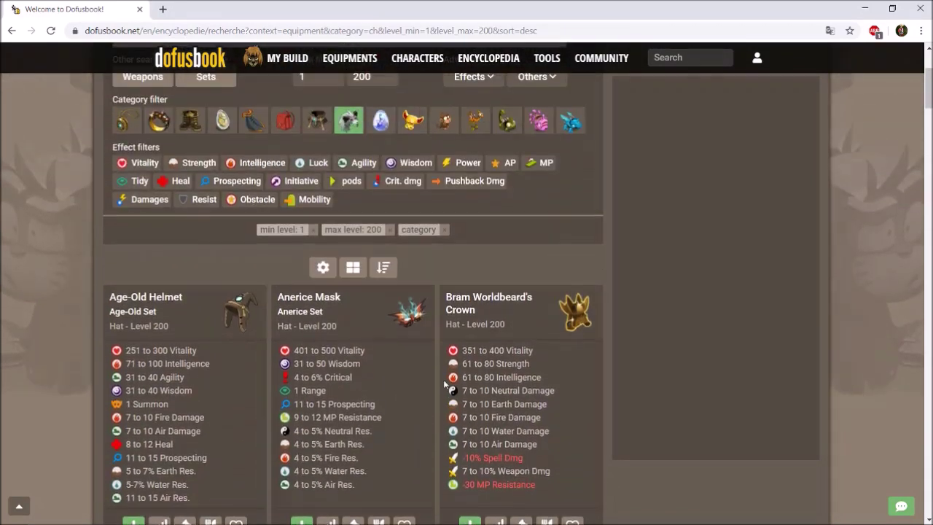
left_click(383, 268)
left_click(352, 267)
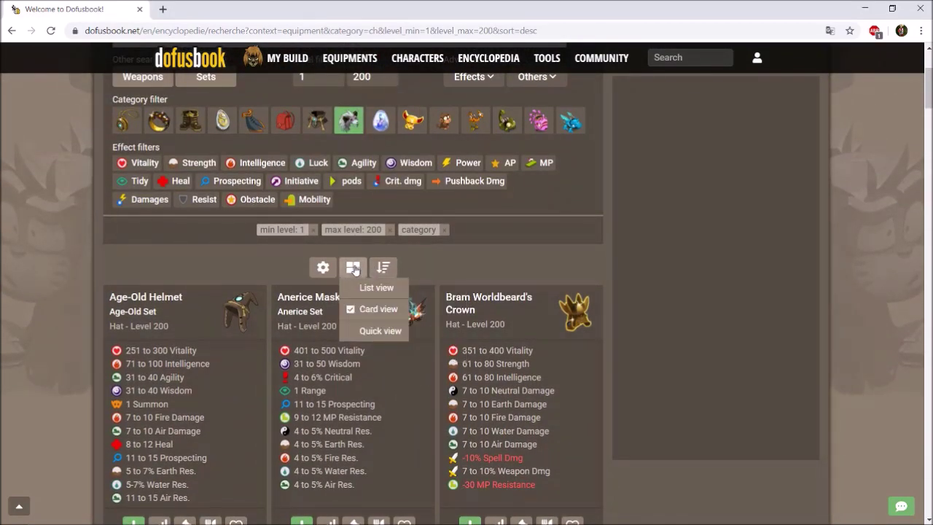
left_click(364, 309)
left_click(353, 267)
left_click(377, 331)
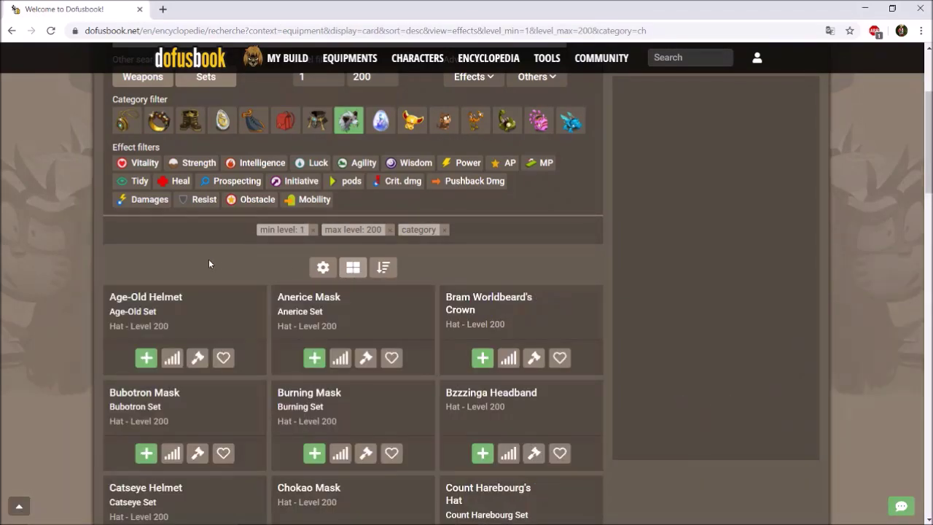
- Browse the quick-view hats, then switch them back to card view
scroll(241, 306, "down", 1)
scroll(287, 310, "down", 1)
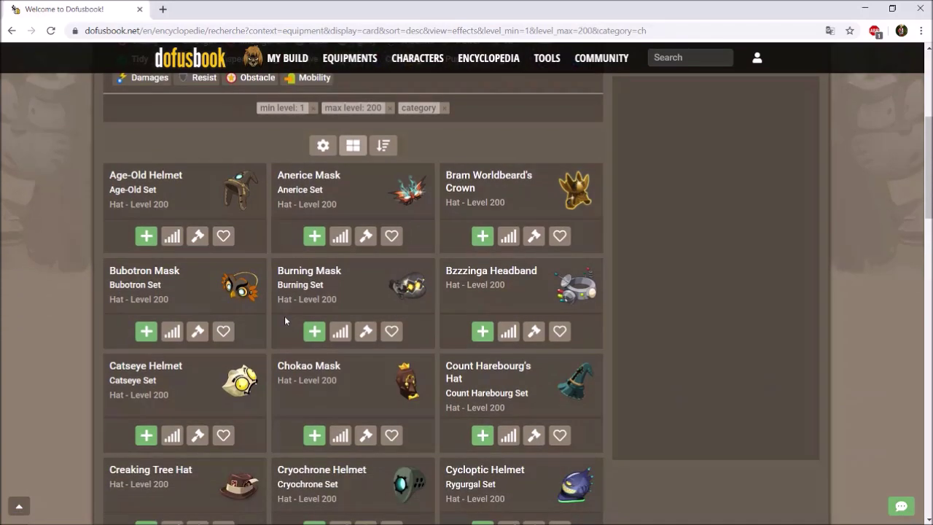
scroll(274, 372, "down", 1)
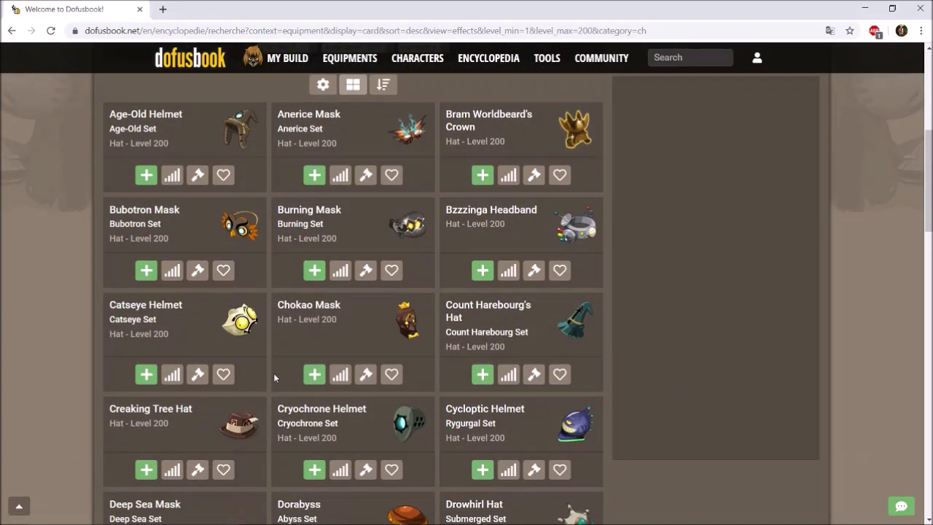
scroll(275, 373, "up", 2)
scroll(283, 374, "down", 1)
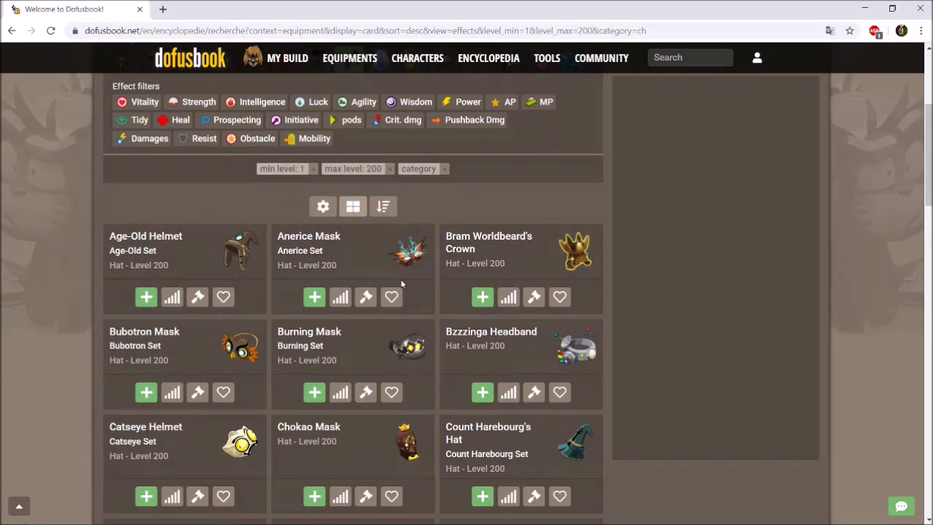
mouse_move(353, 210)
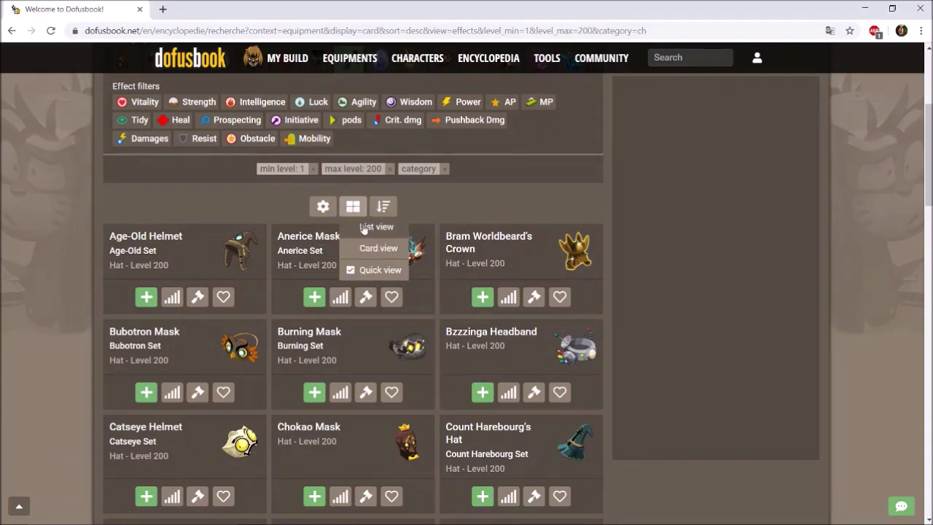
left_click(371, 249)
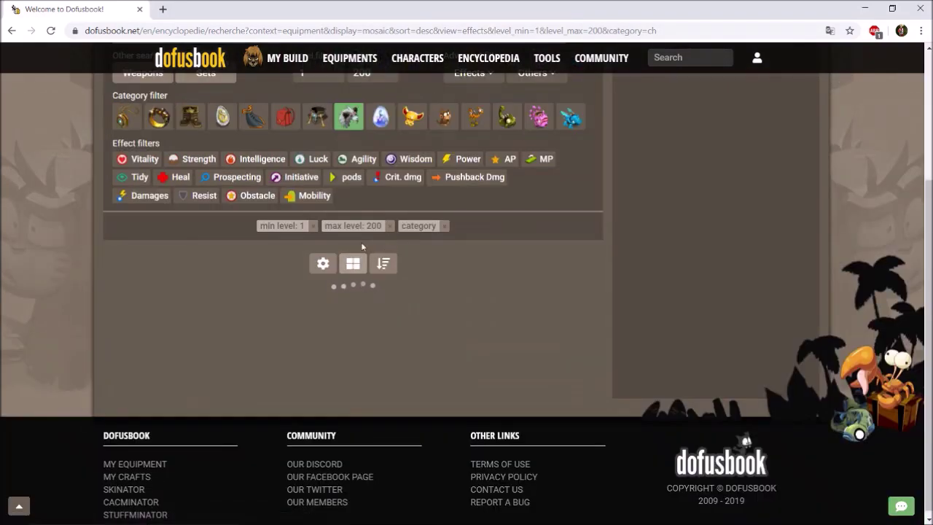
- Display the hat results as a detailed list
mouse_move(354, 264)
left_click(373, 284)
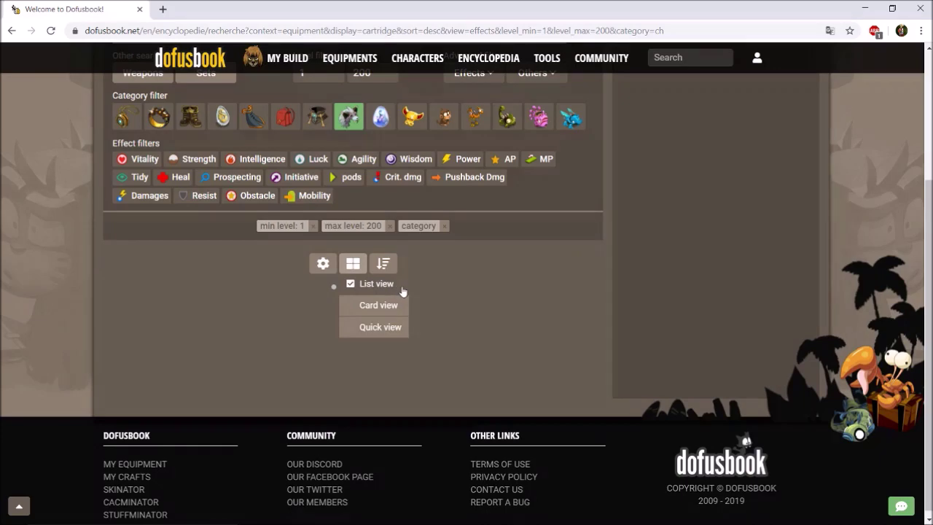
scroll(386, 320, "down", 1)
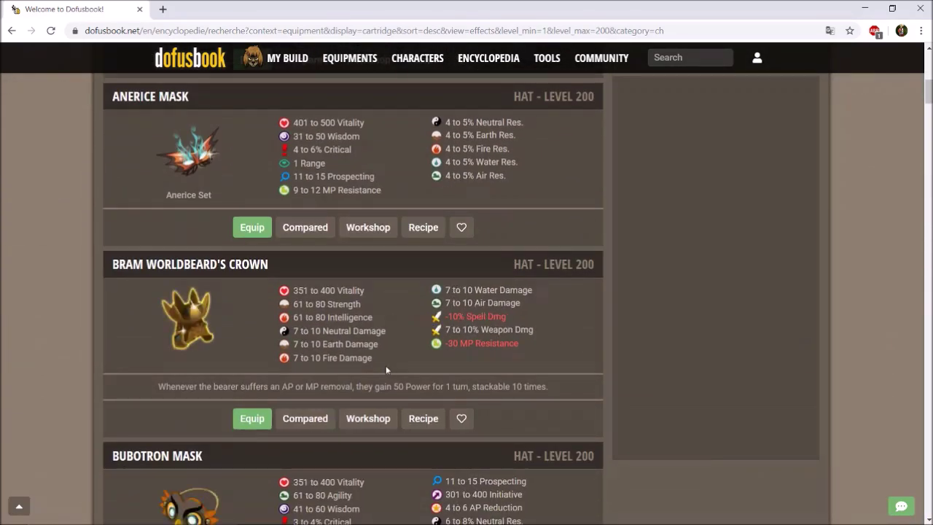
scroll(390, 367, "up", 4)
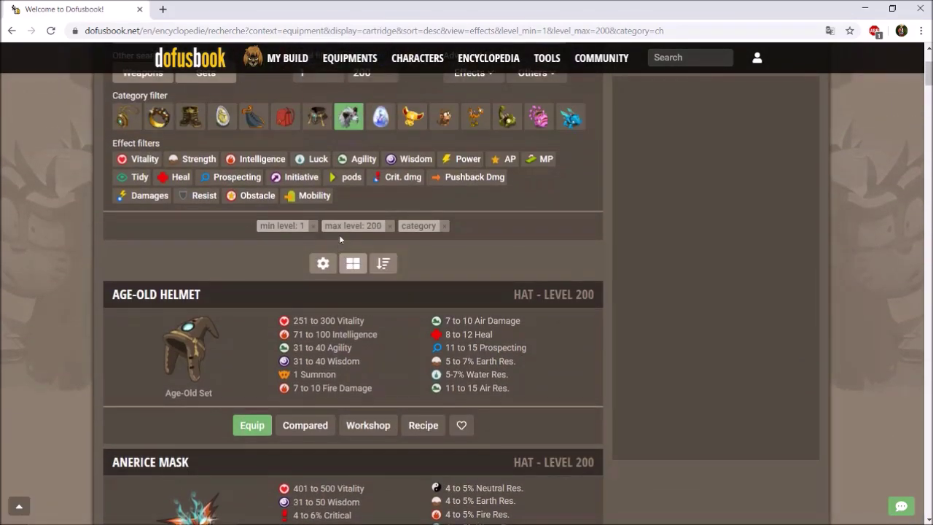
- Return the hat results to compact card view
mouse_move(353, 256)
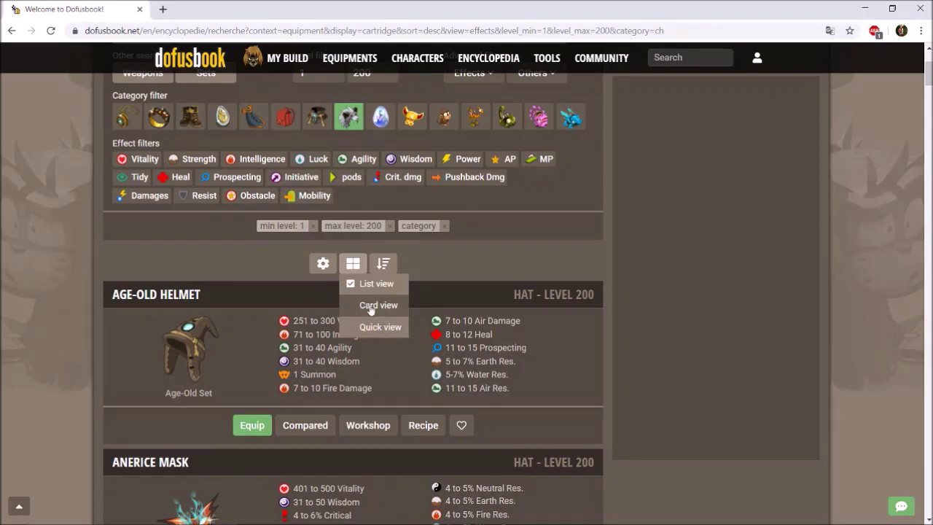
left_click(373, 305)
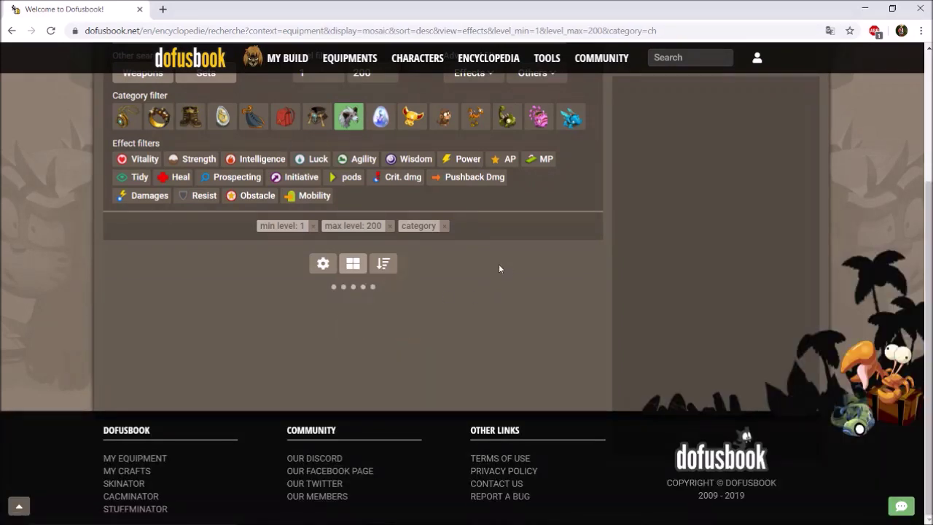
scroll(495, 277, "up", 3)
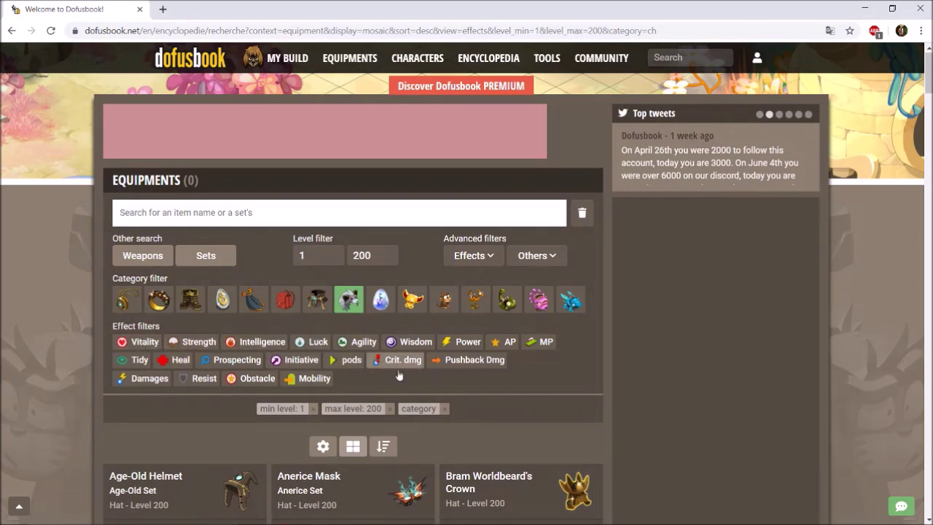
- Filter hats by Strength, Vitality and AP, then equip the Koutoulou Mask
left_click(196, 342)
scroll(234, 390, "down", 2)
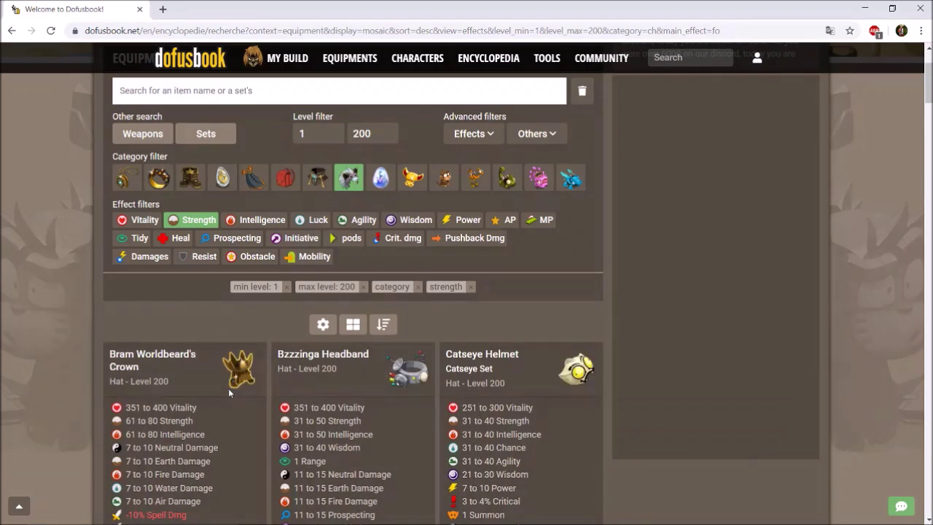
left_click(139, 220)
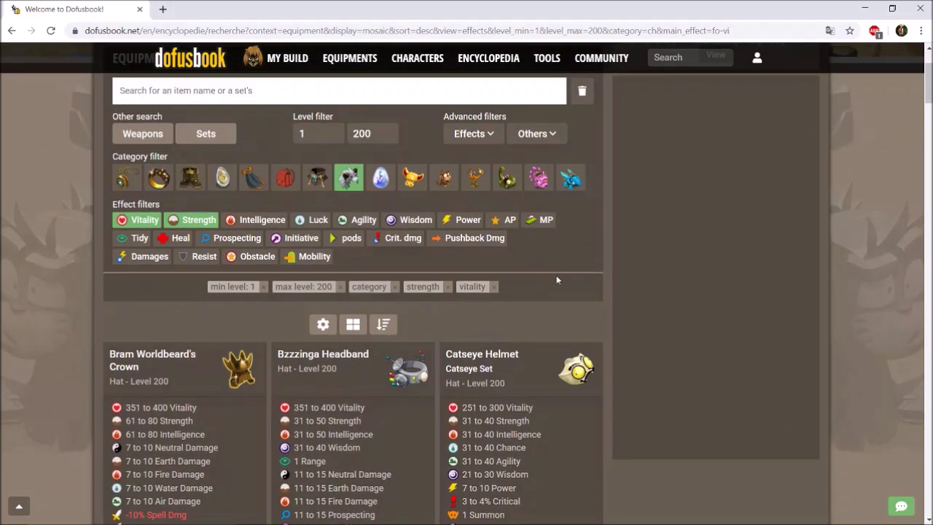
left_click(508, 224)
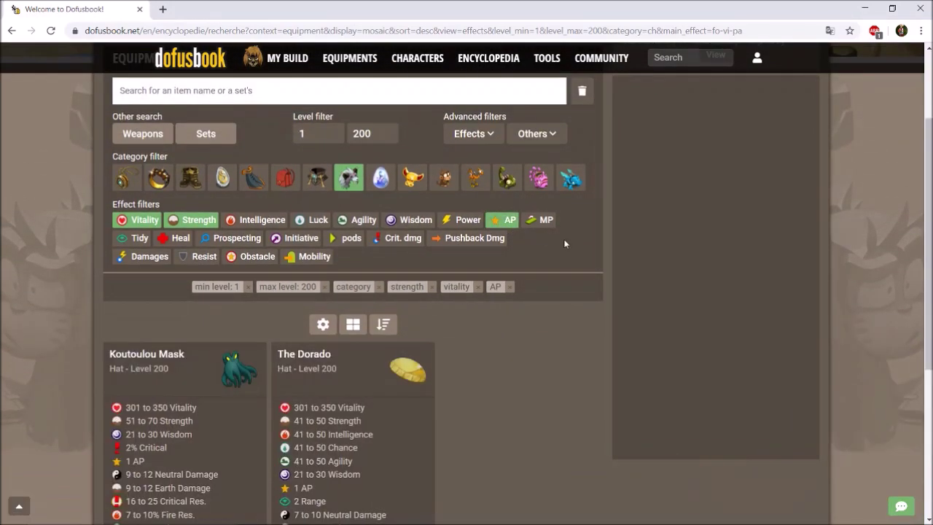
scroll(187, 314, "down", 2)
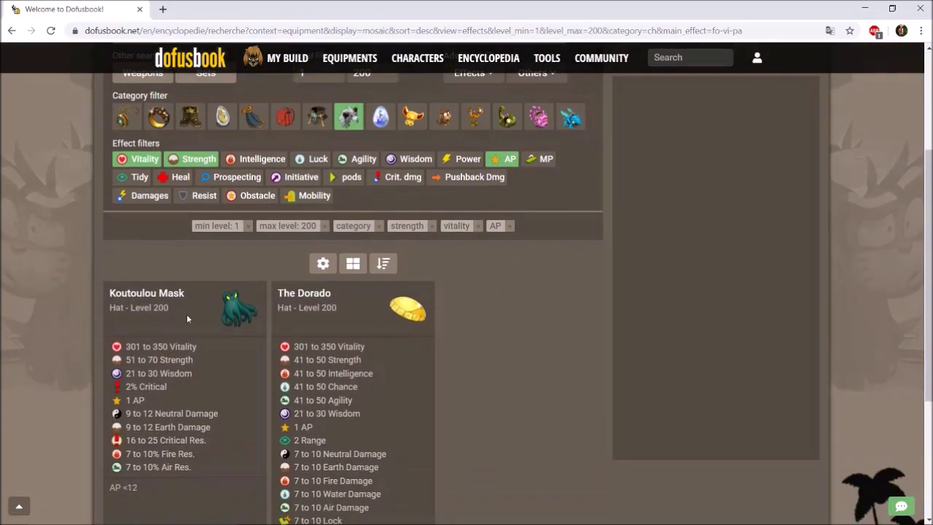
scroll(208, 285, "down", 1)
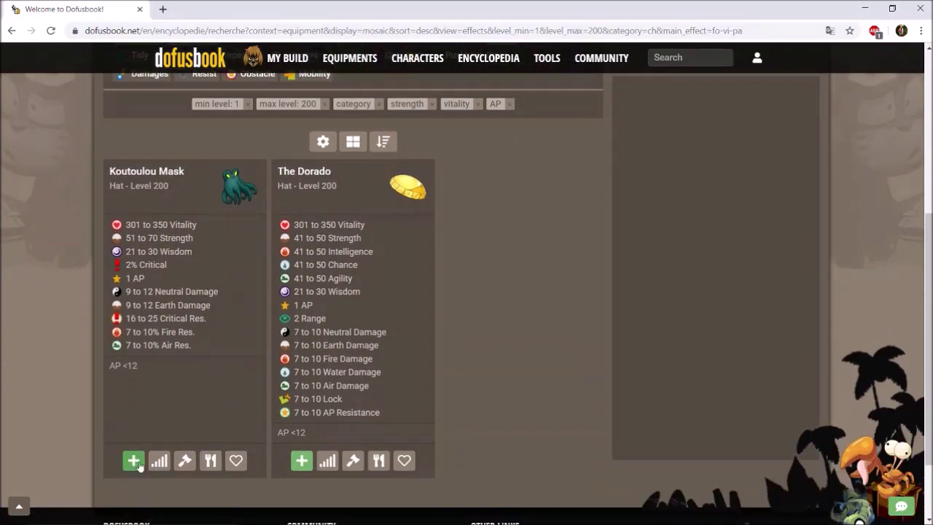
left_click(152, 428)
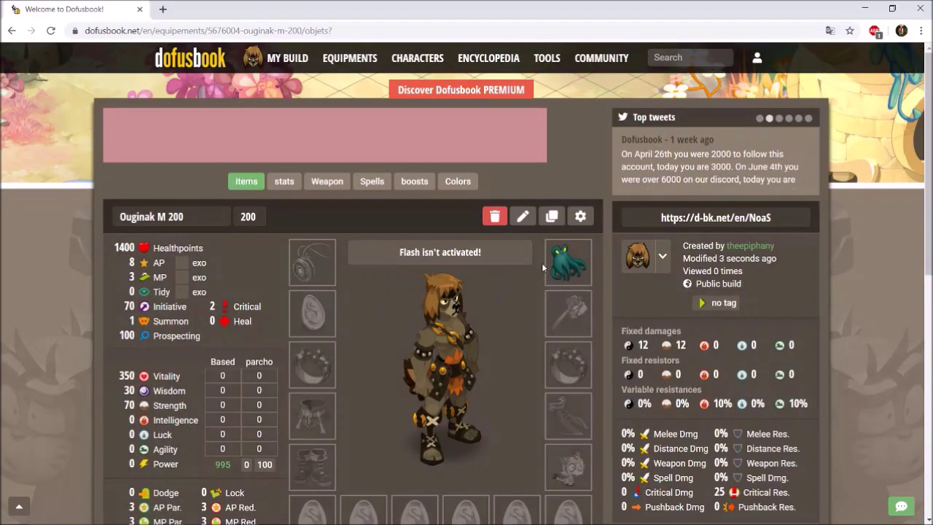
- Bring up the weapon-category choice from the build's empty weapon slot
mouse_move(575, 257)
scroll(459, 389, "down", 1)
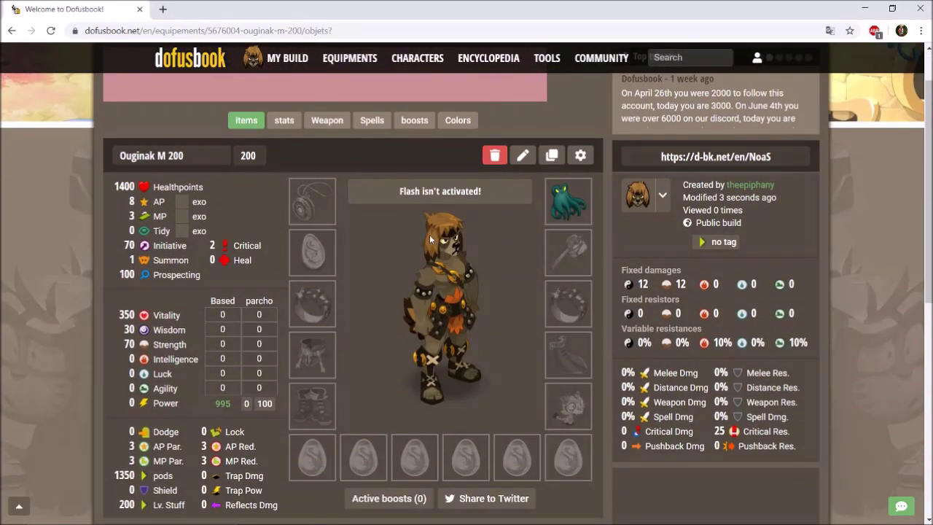
left_click(575, 260)
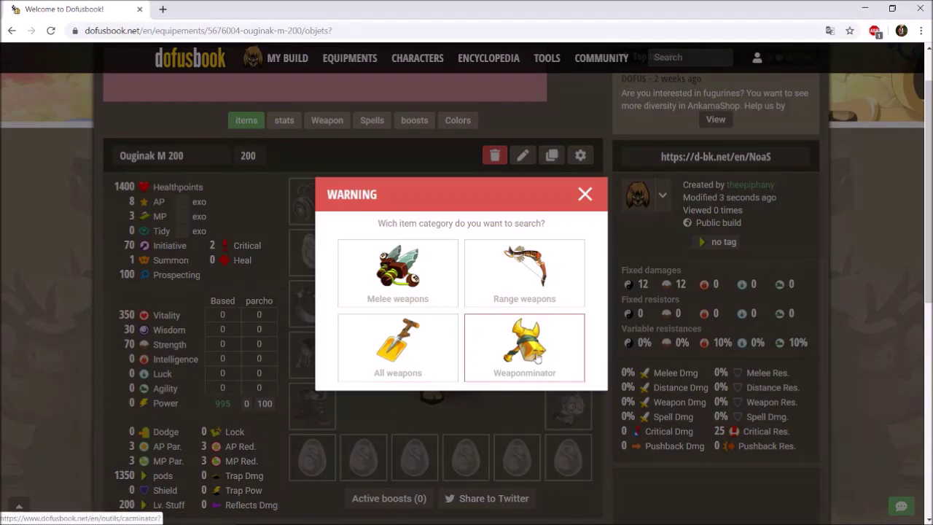
- Open the Weaponminator and scroll through its weapons ranked for this build
left_click(535, 356)
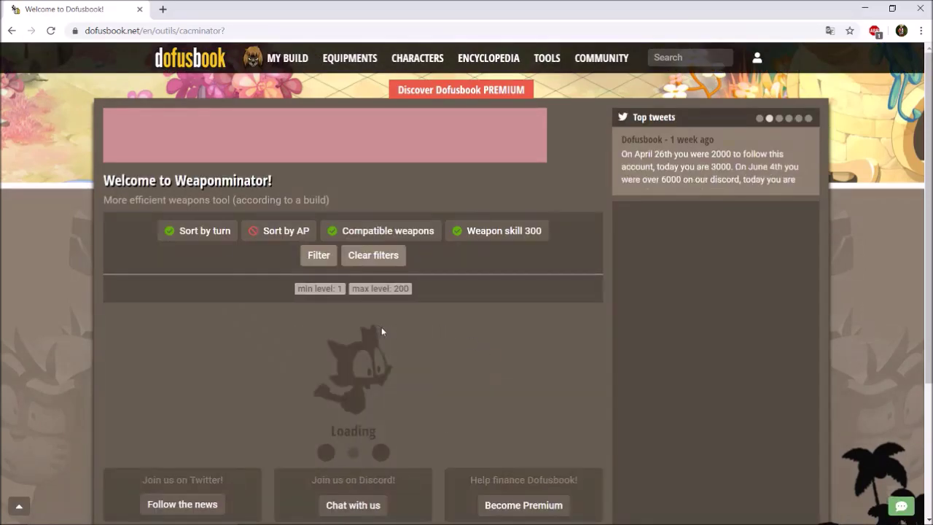
scroll(381, 332, "down", 1)
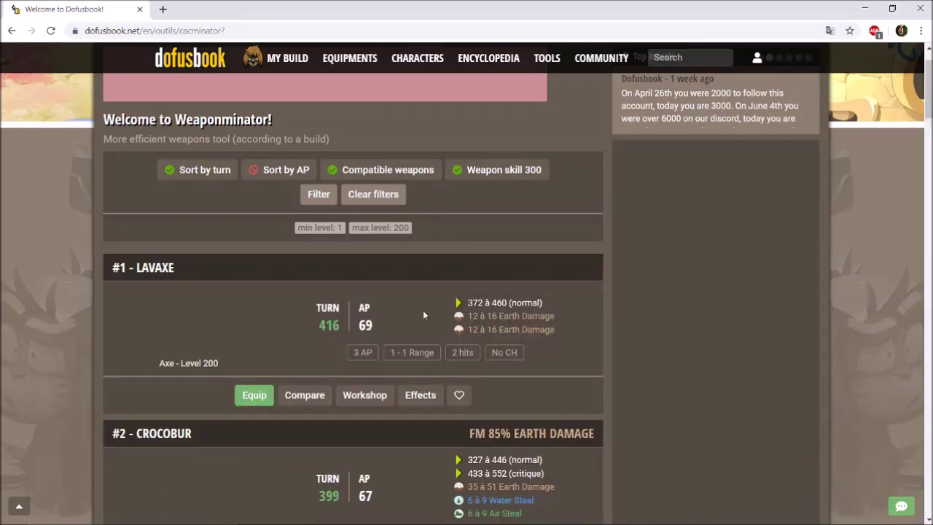
scroll(384, 303, "down", 2)
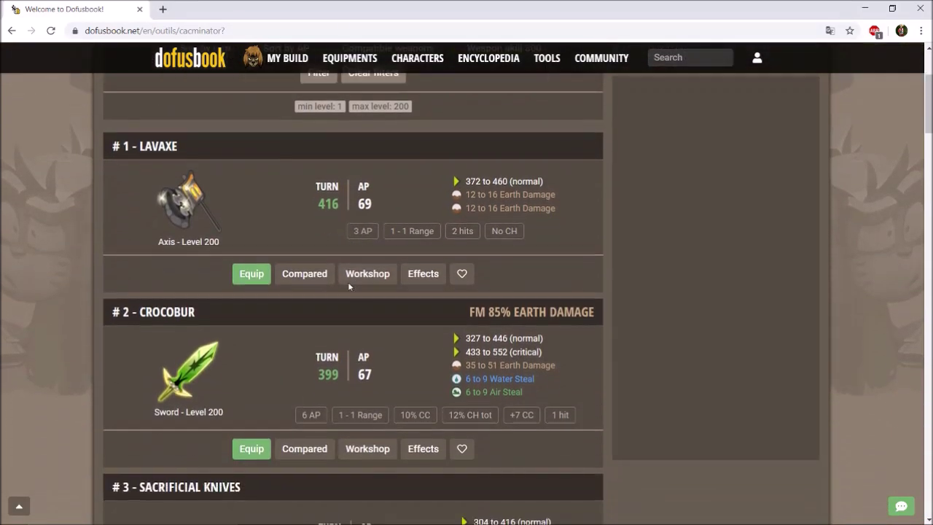
scroll(344, 332, "up", 2)
scroll(340, 330, "down", 1)
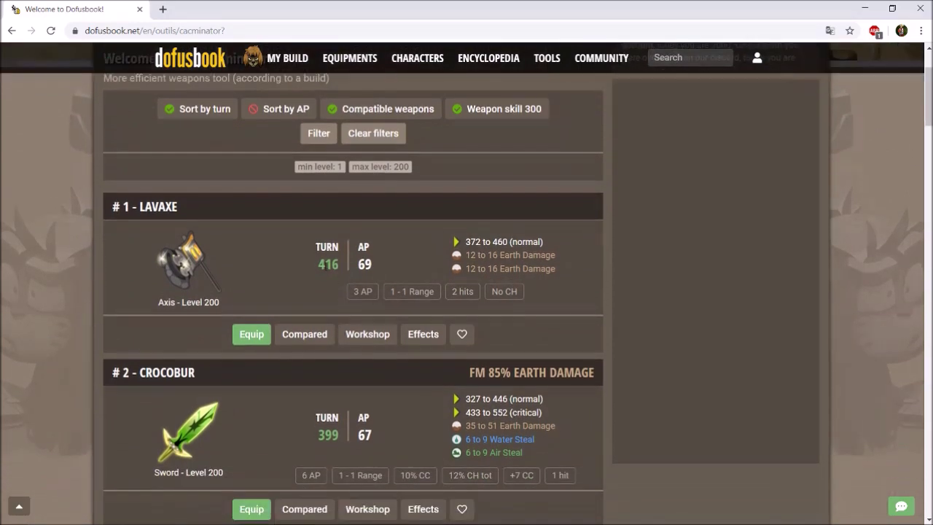
scroll(385, 264, "up", 2)
scroll(451, 280, "down", 2)
scroll(502, 197, "down", 1)
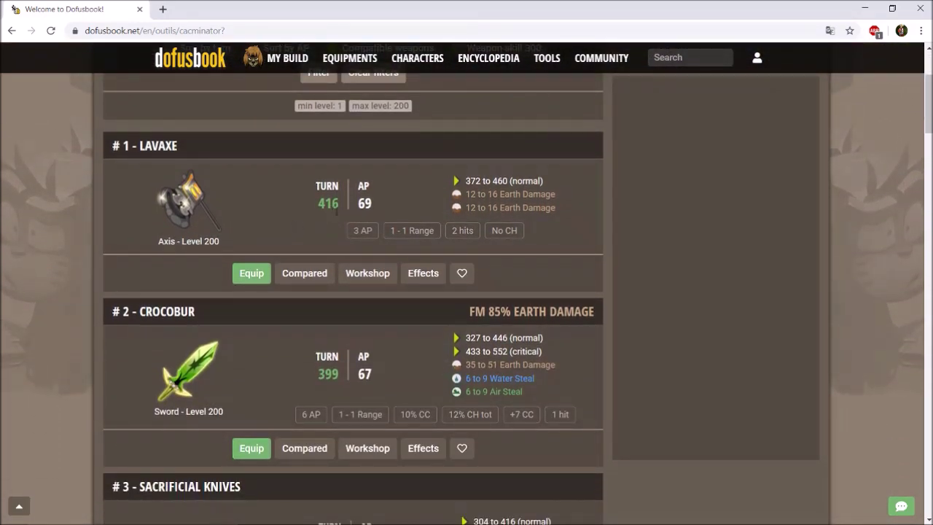
scroll(310, 279, "down", 12)
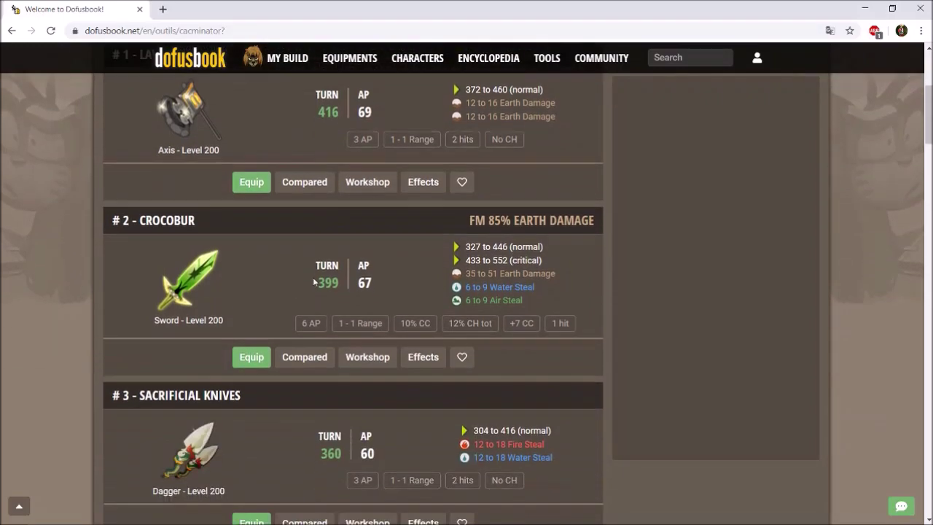
scroll(304, 288, "down", 11)
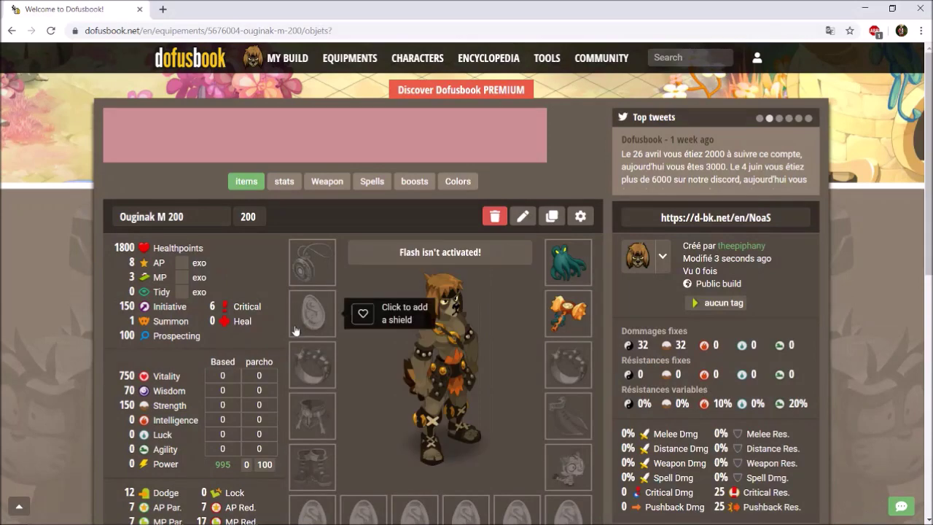
- Check the equipped Hammerture, then open the ring search for the empty ring slot
mouse_move(576, 319)
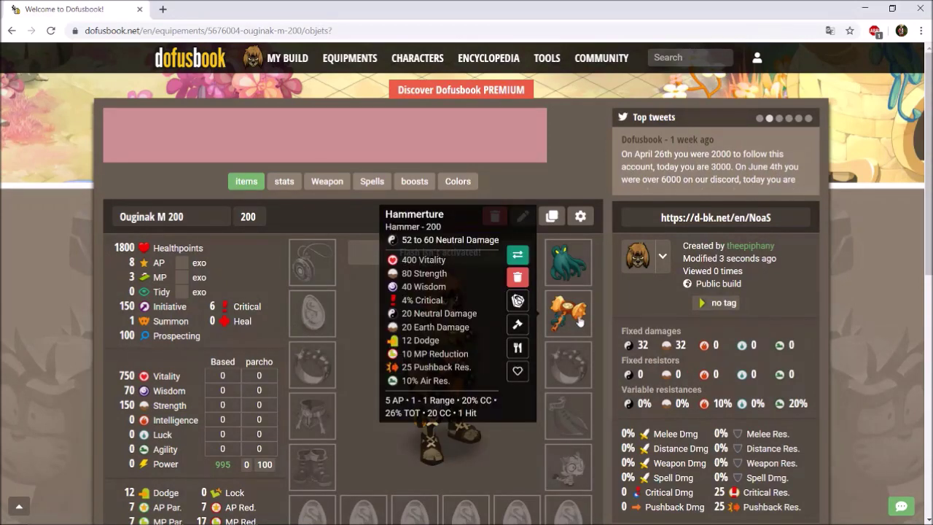
scroll(473, 320, "down", 2)
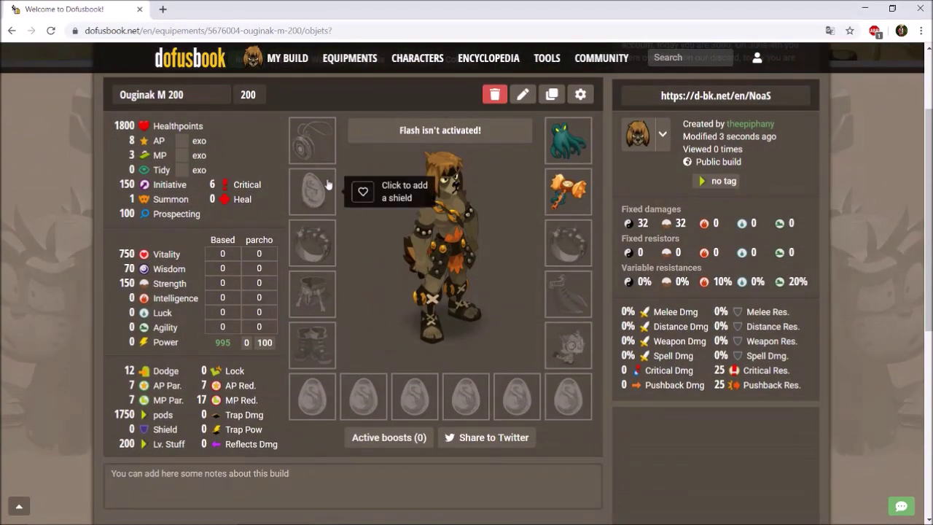
mouse_move(558, 201)
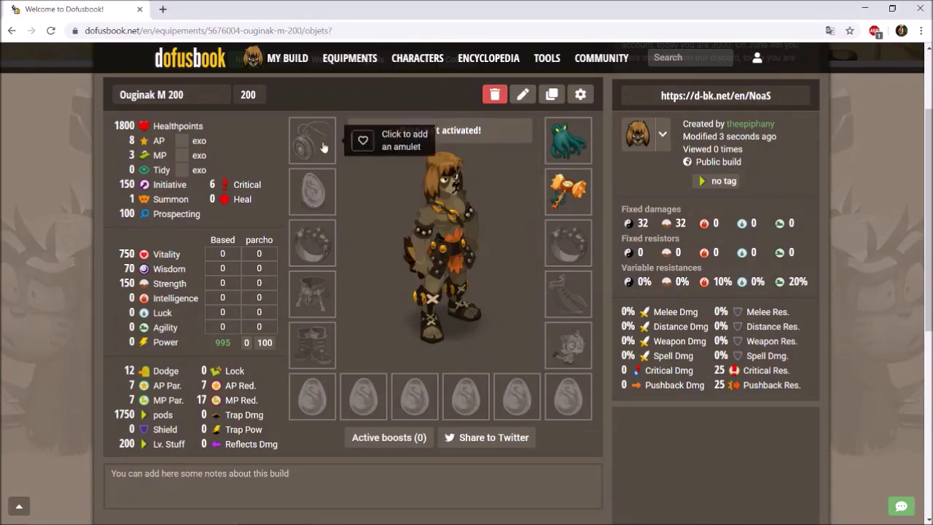
left_click(566, 244)
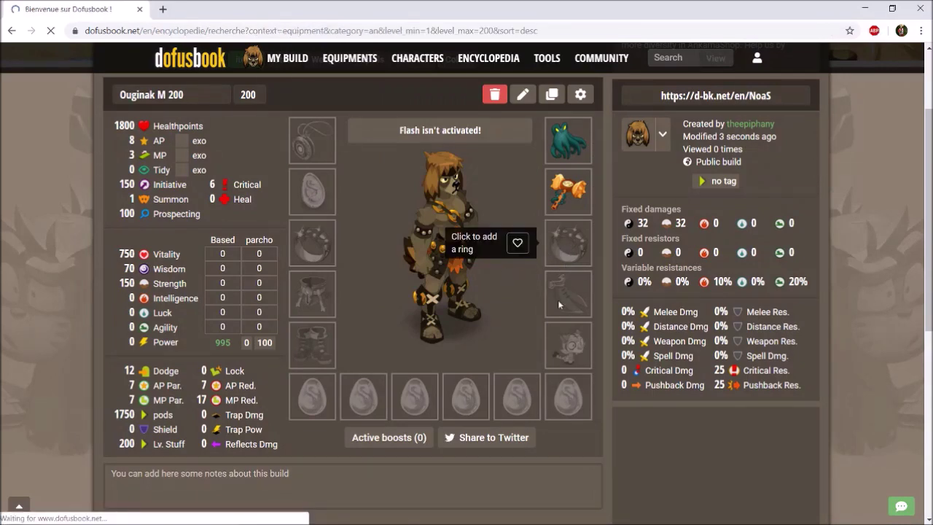